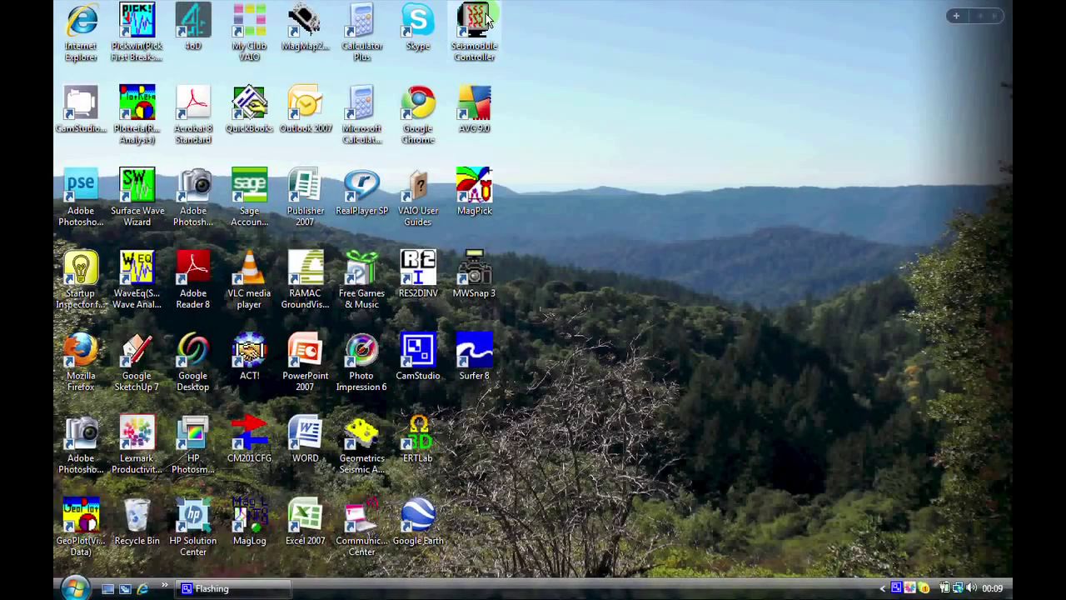
Launch the Seismodule Controller from its desktop icon.
{"action": "double_click", "coordinate": [477, 24]}
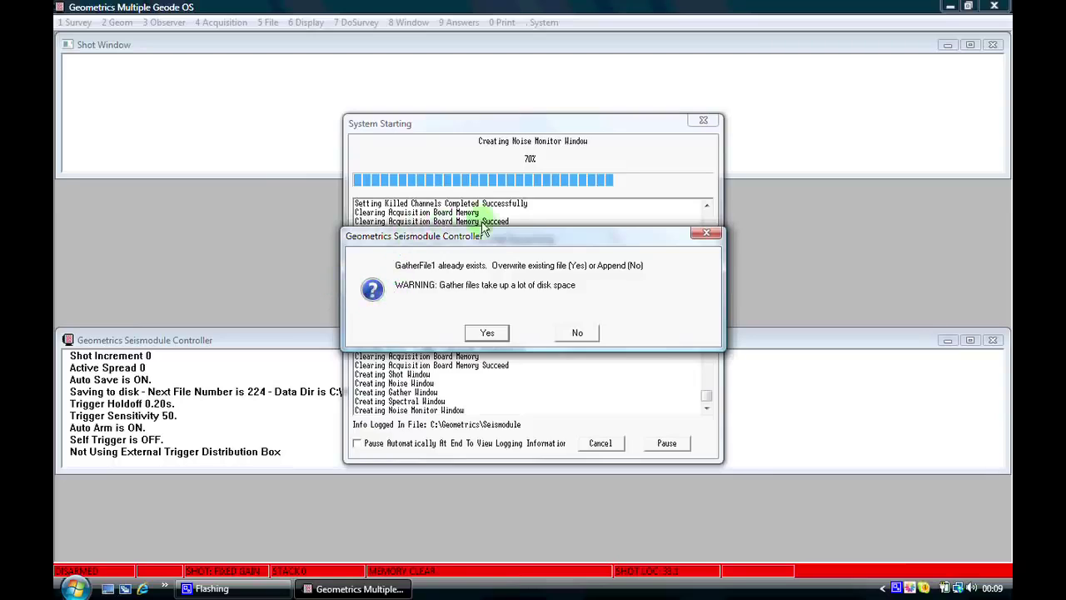
Overwrite the existing GatherFile1 instead of appending to it.
{"action": "left_click", "coordinate": [488, 333]}
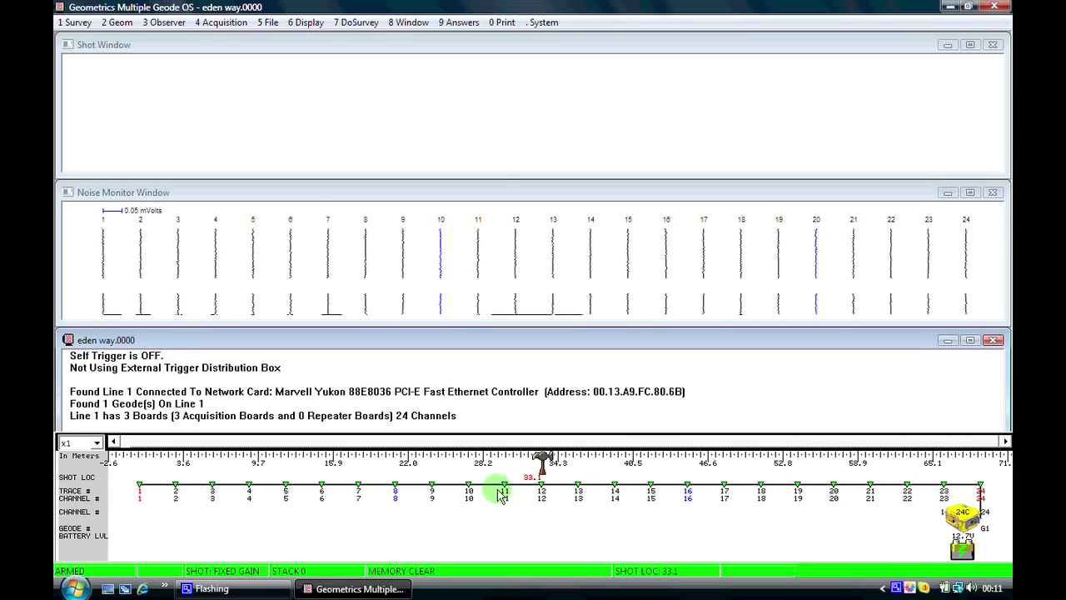
{"action": "left_click", "coordinate": [140, 500]}
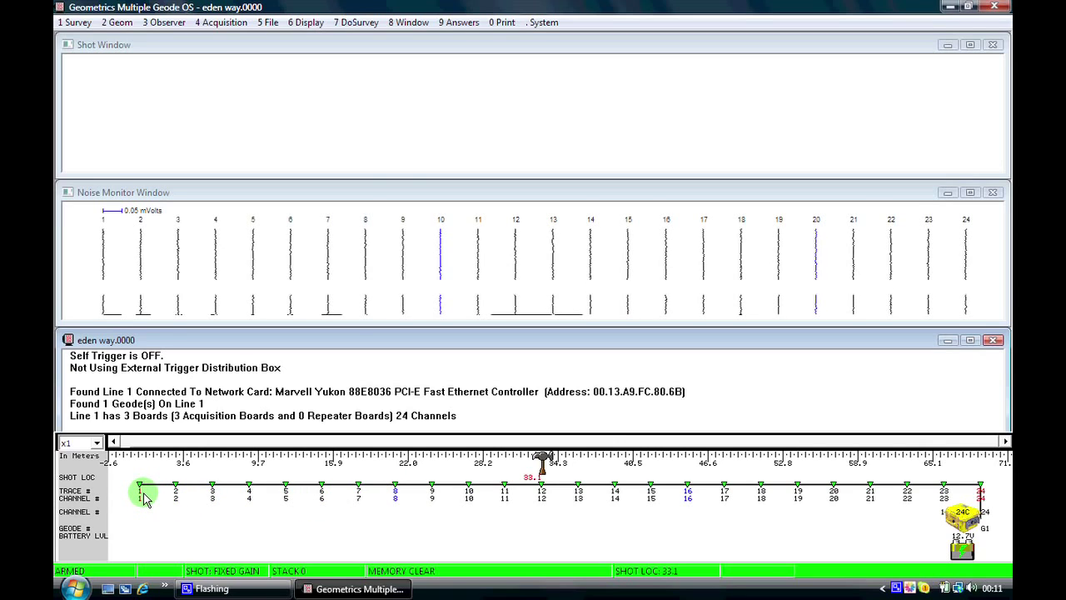
{"action": "left_click", "coordinate": [144, 497]}
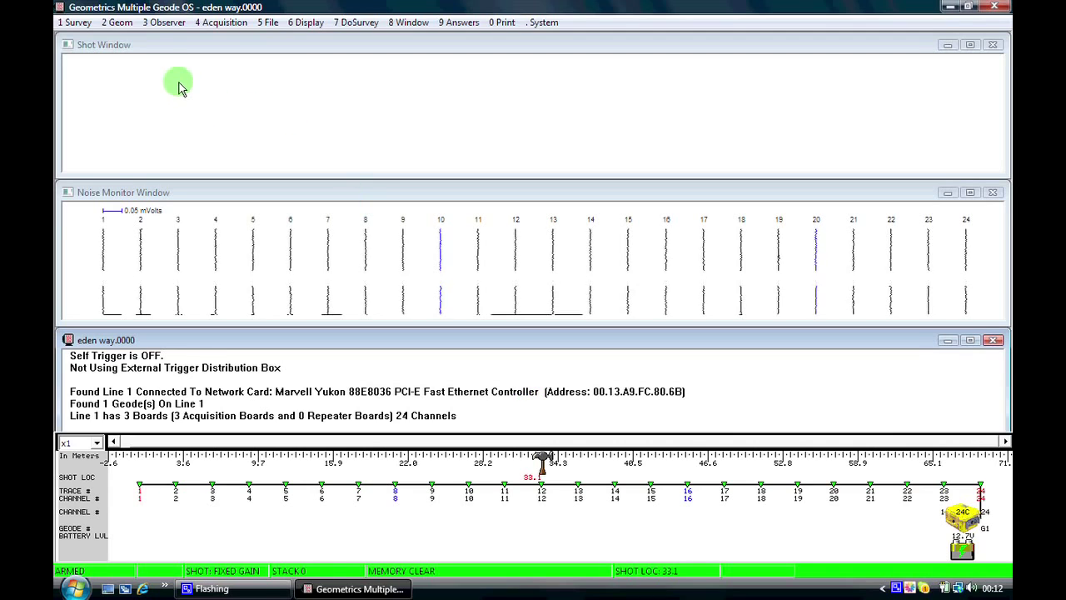
Confirm a 3 METERS geophone interval under 2 Geom and recompute geophone locations.
{"action": "left_click", "coordinate": [120, 23]}
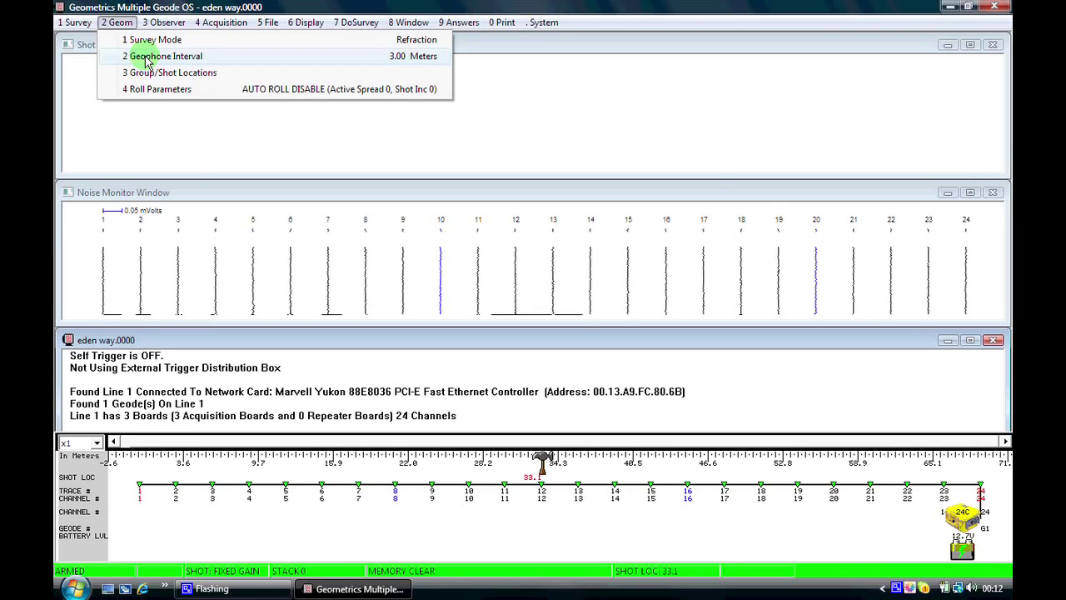
{"action": "left_click", "coordinate": [145, 56]}
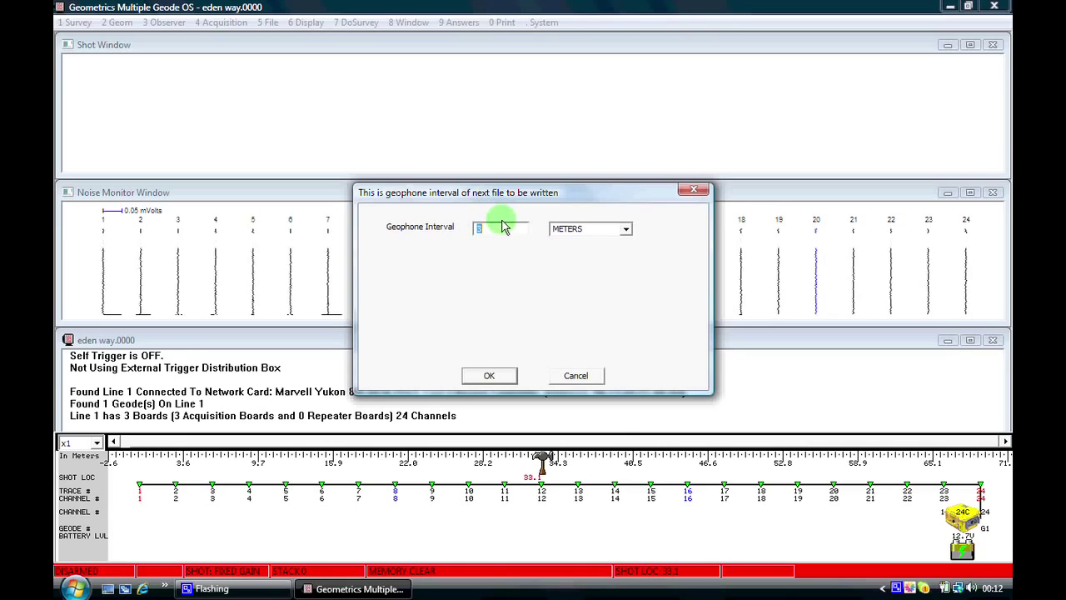
{"action": "left_click", "coordinate": [626, 230]}
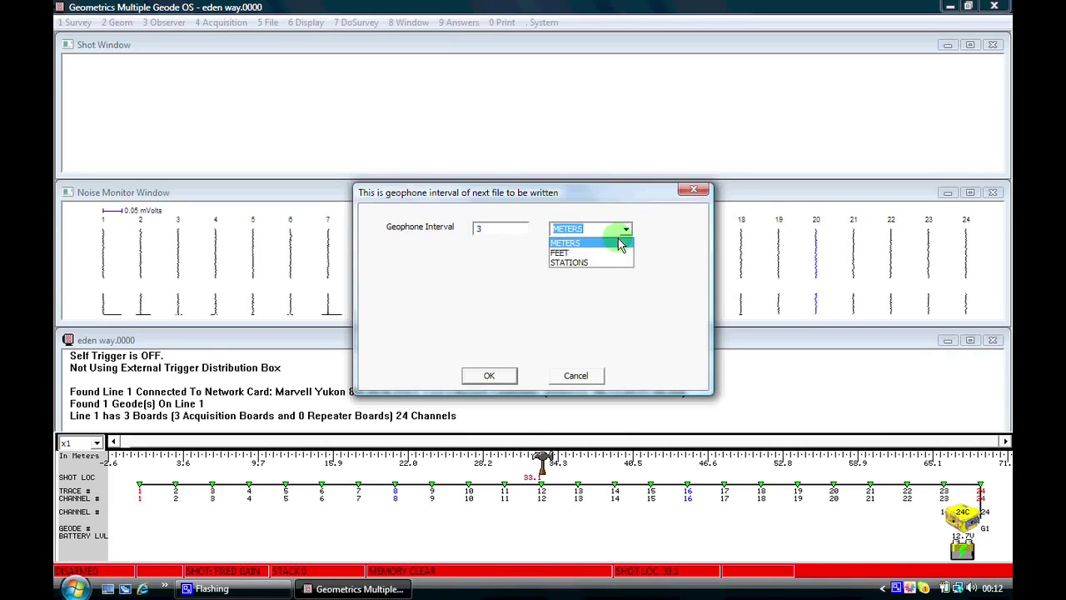
{"action": "left_click", "coordinate": [608, 241]}
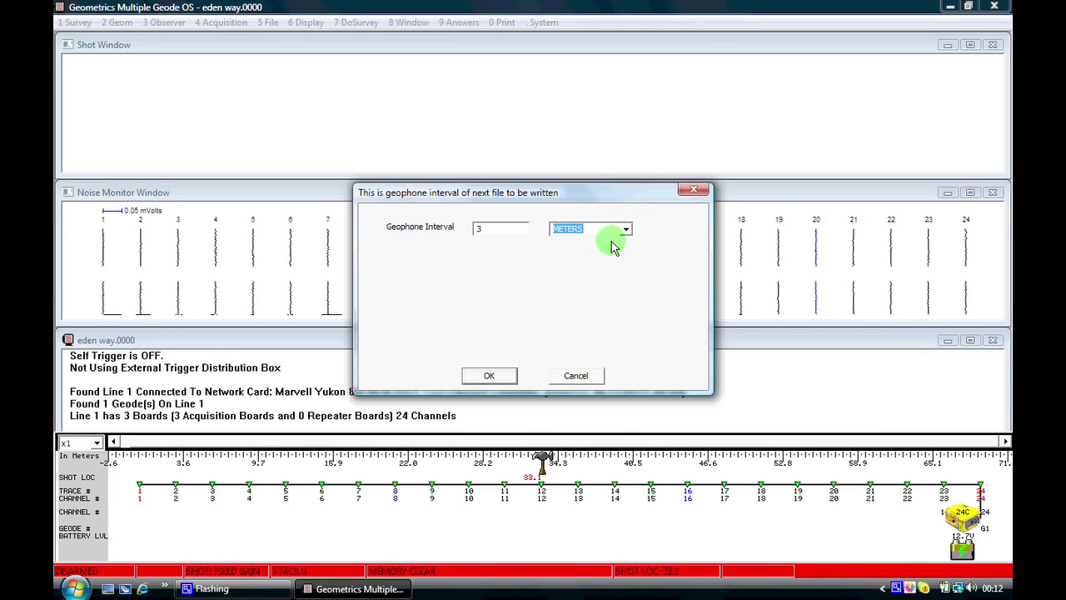
{"action": "left_click", "coordinate": [491, 375]}
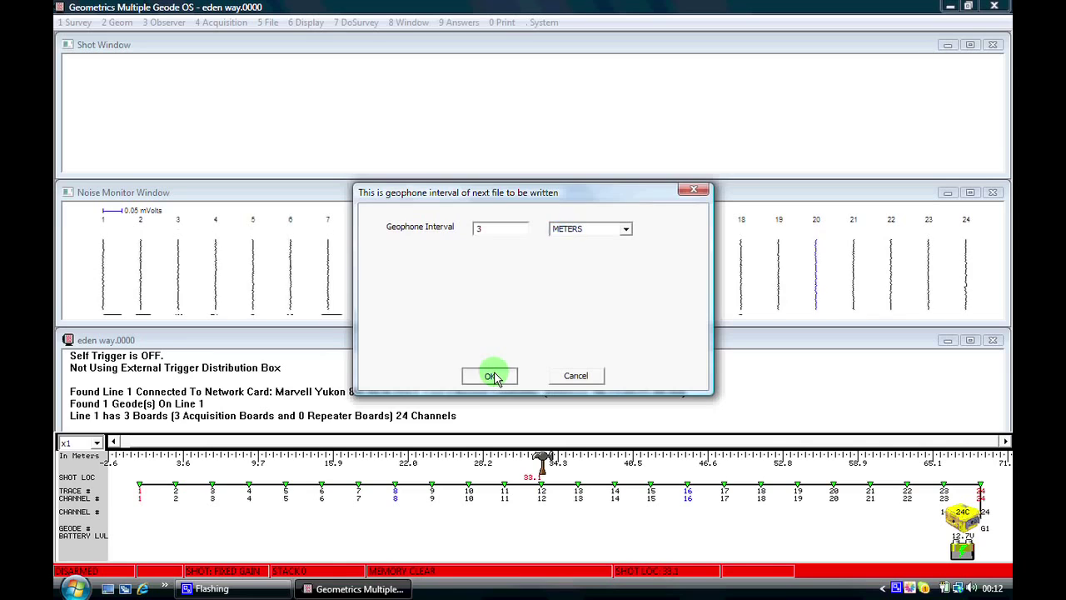
{"action": "left_click", "coordinate": [487, 334]}
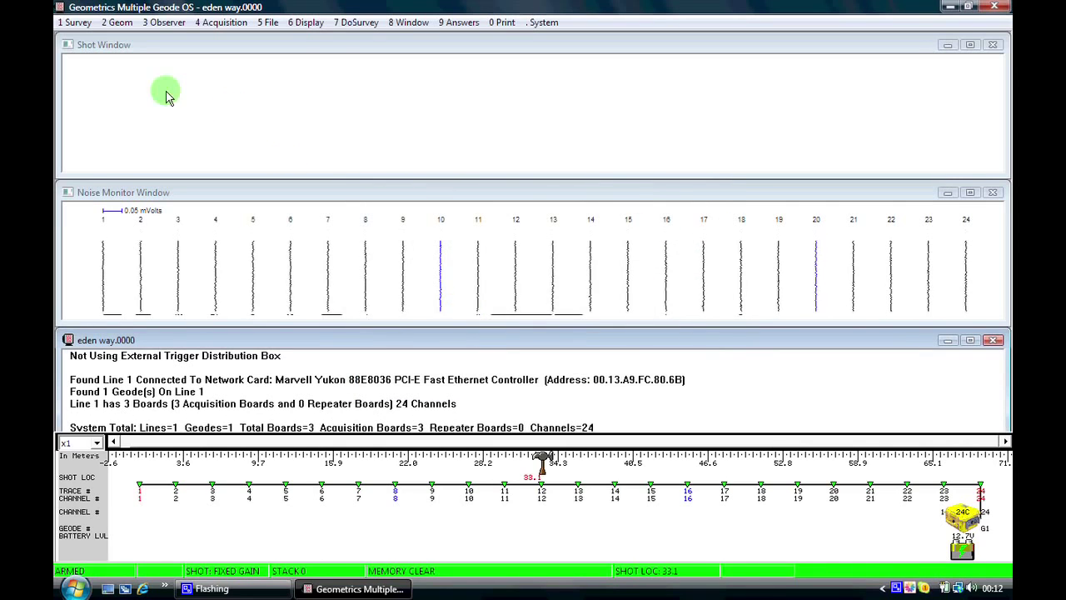
{"action": "left_click", "coordinate": [118, 23]}
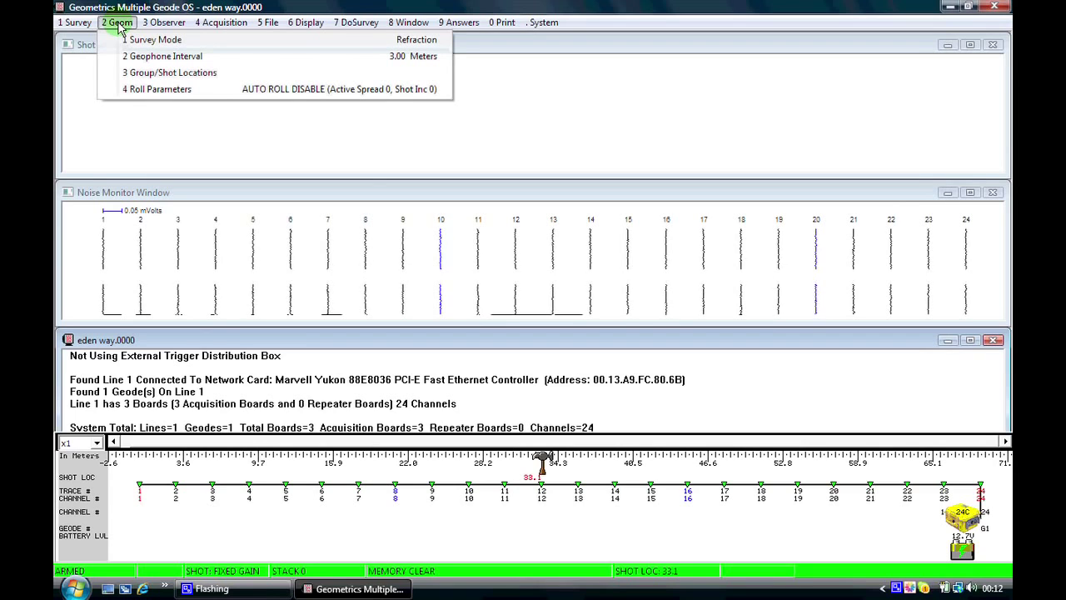
{"action": "left_click", "coordinate": [141, 73]}
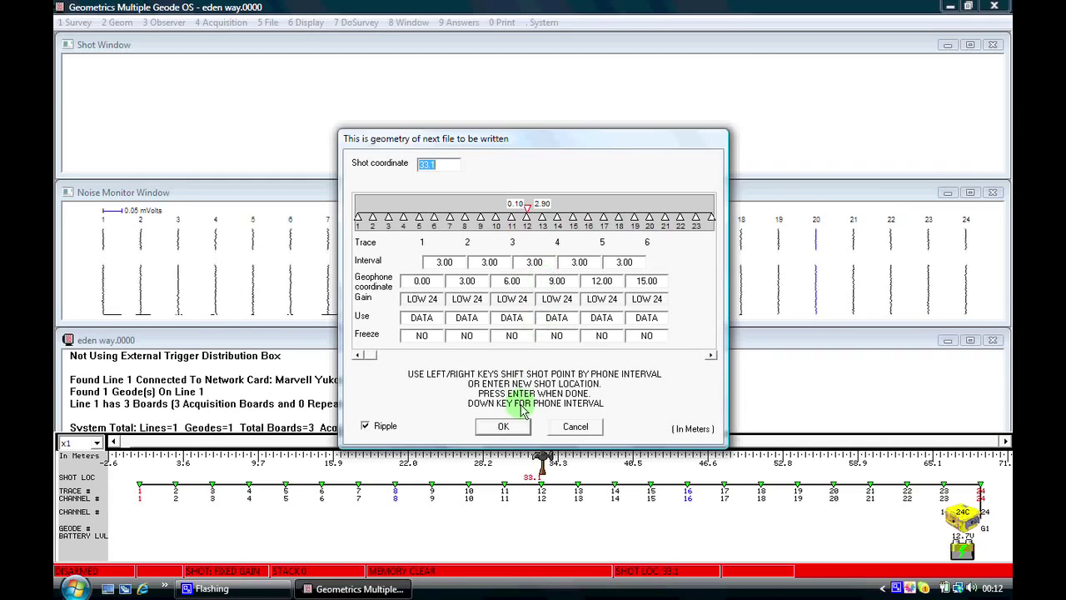
{"action": "left_click", "coordinate": [573, 427]}
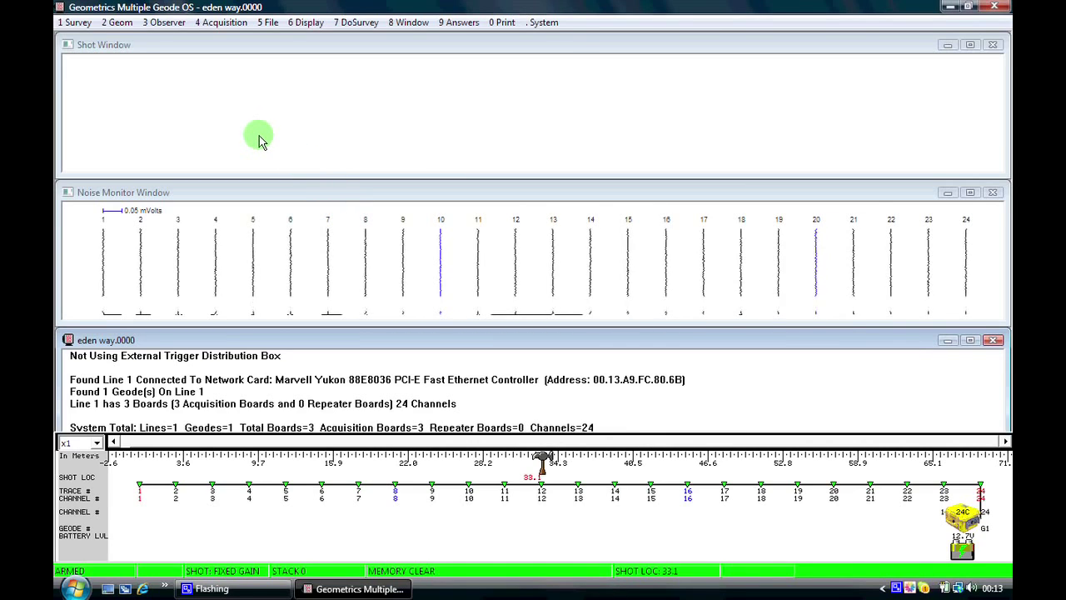
Apply 62.500 us sample interval, 0.25 s record length and 0 delay in Acquisition Timing Parameters.
{"action": "left_click", "coordinate": [222, 25]}
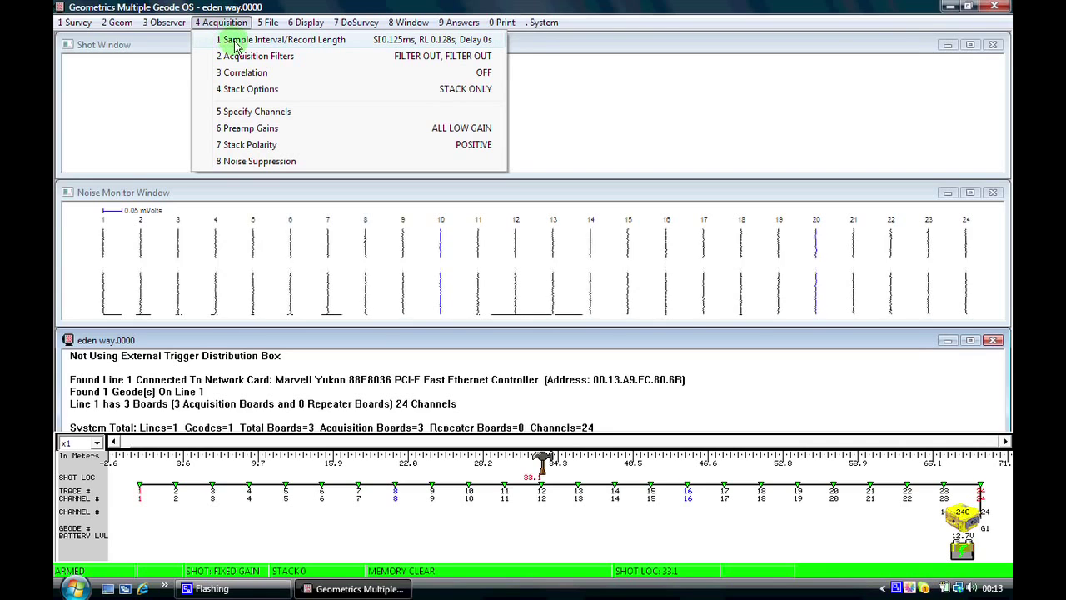
{"action": "left_click", "coordinate": [236, 46]}
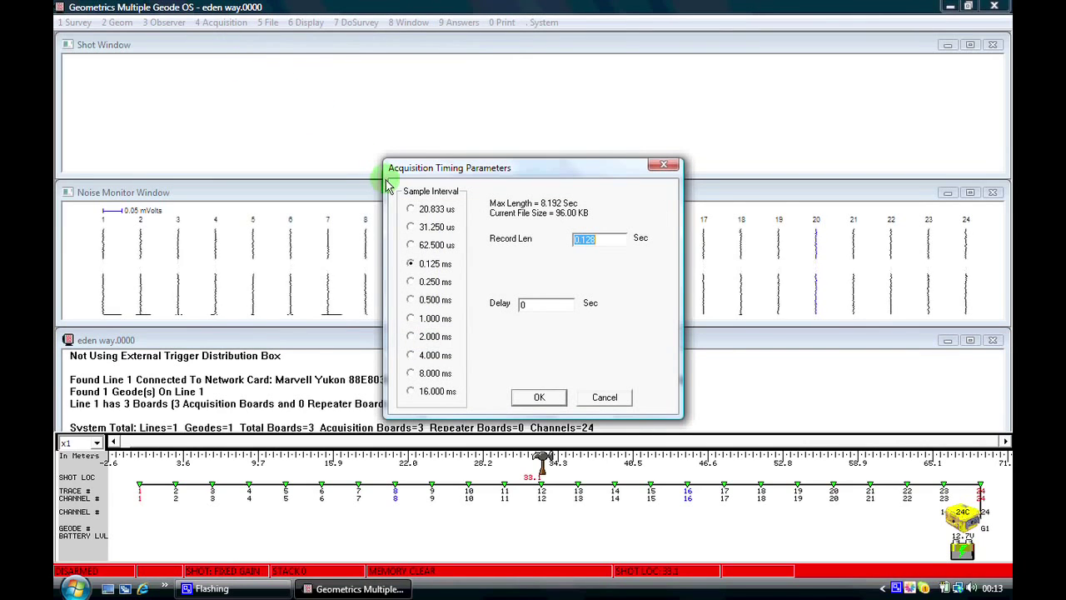
{"action": "left_click", "coordinate": [412, 263]}
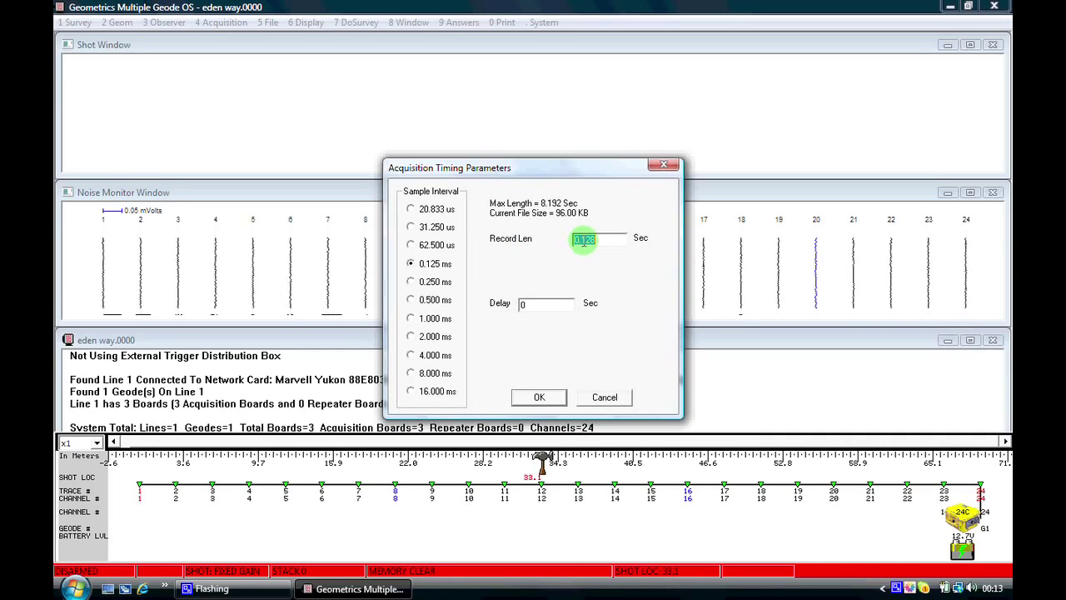
{"action": "left_click", "coordinate": [418, 248]}
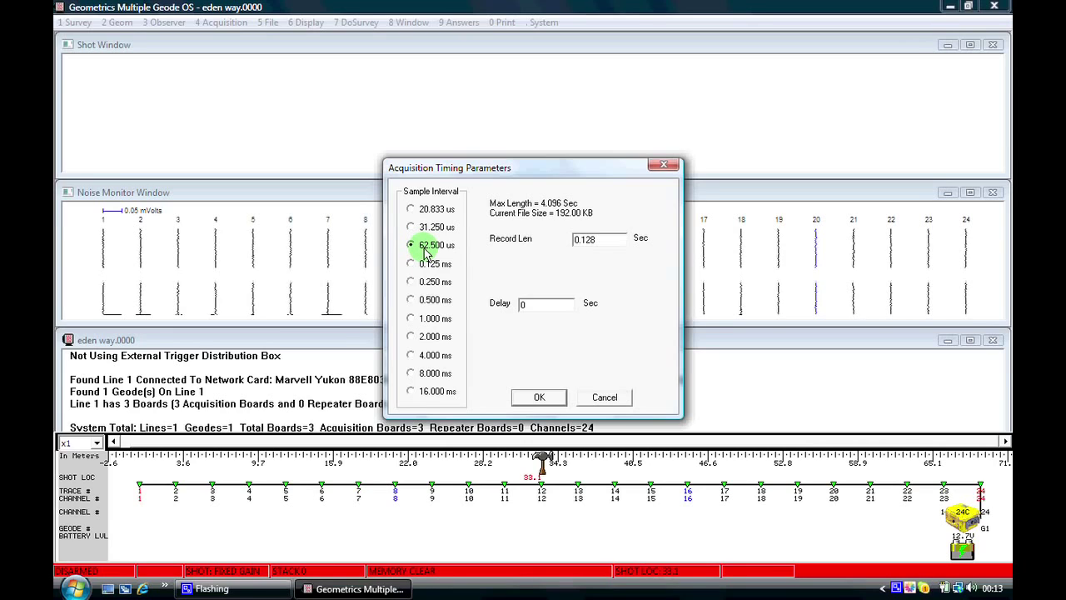
{"action": "left_click", "coordinate": [586, 240]}
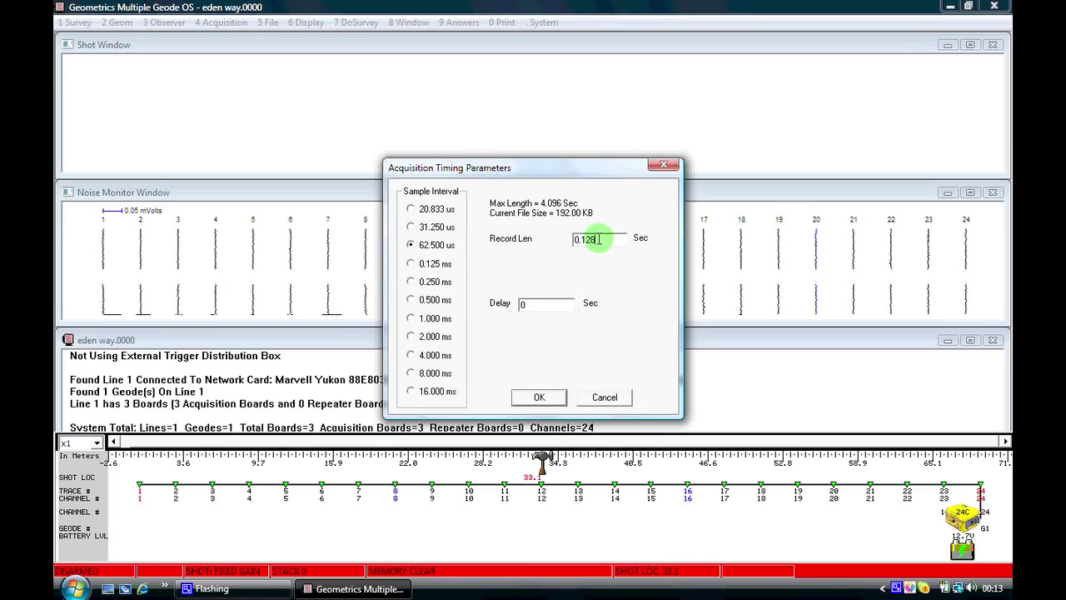
{"action": "key", "text": "BackSpace"}
{"action": "key", "text": "BackSpace"}
{"action": "type", "text": "25"}
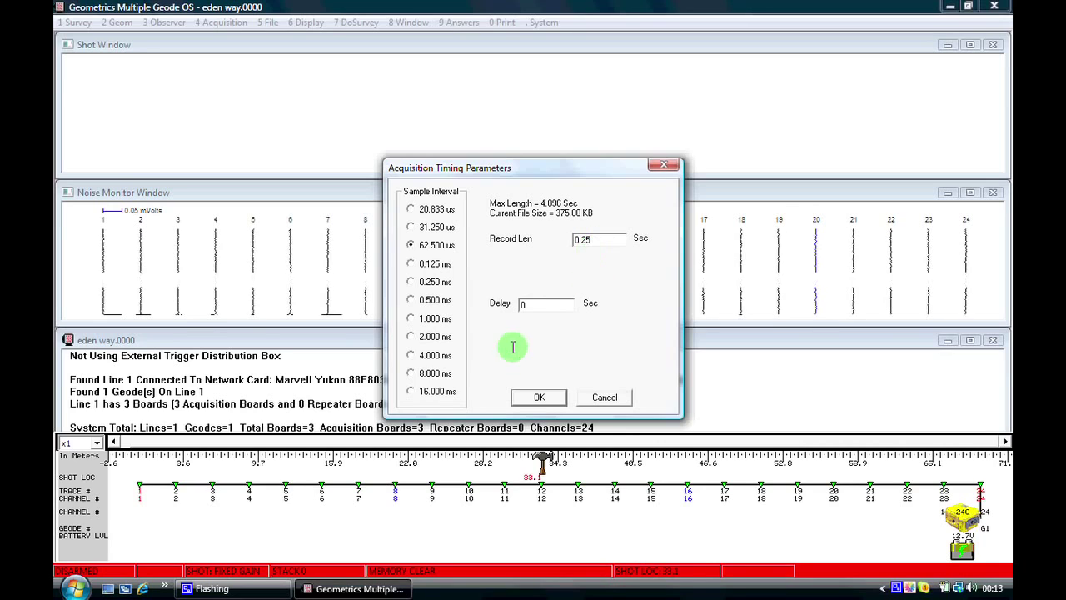
{"action": "left_click", "coordinate": [523, 306]}
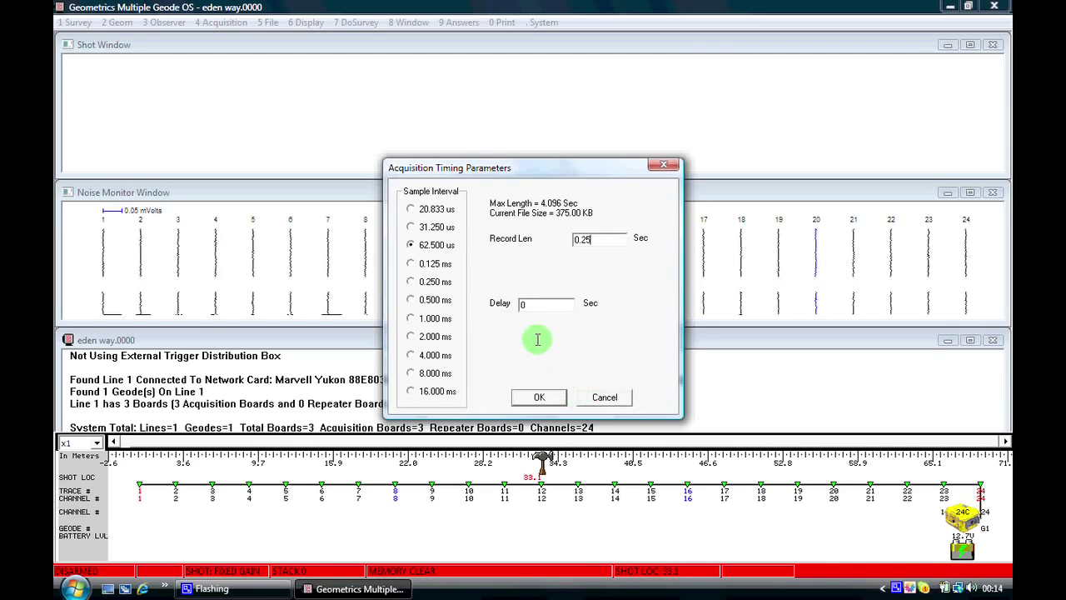
{"action": "left_click", "coordinate": [555, 394]}
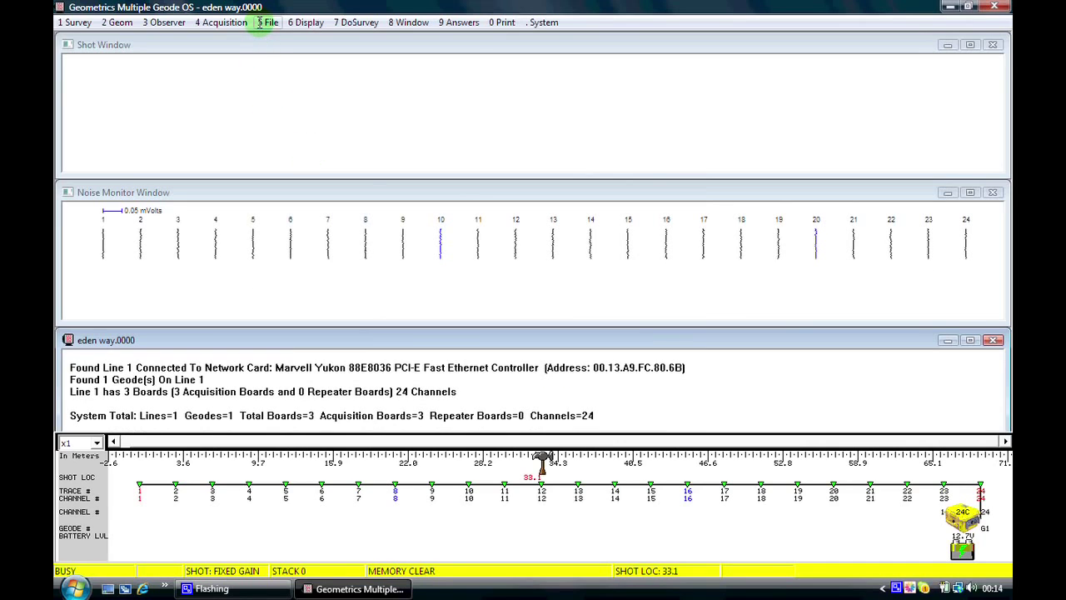
Set Filter 1 to LOW_CUT_FILTER 15 and Filter 2 to NOTCH_FREQUENCY 60 in Acquisition Filters.
{"action": "left_click", "coordinate": [230, 22]}
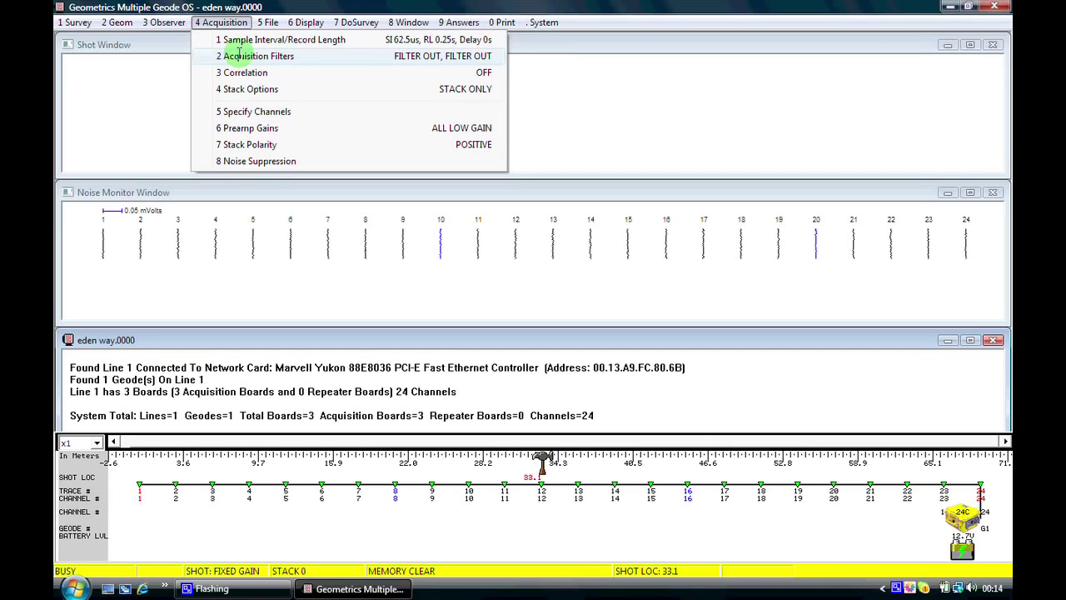
{"action": "left_click", "coordinate": [239, 56]}
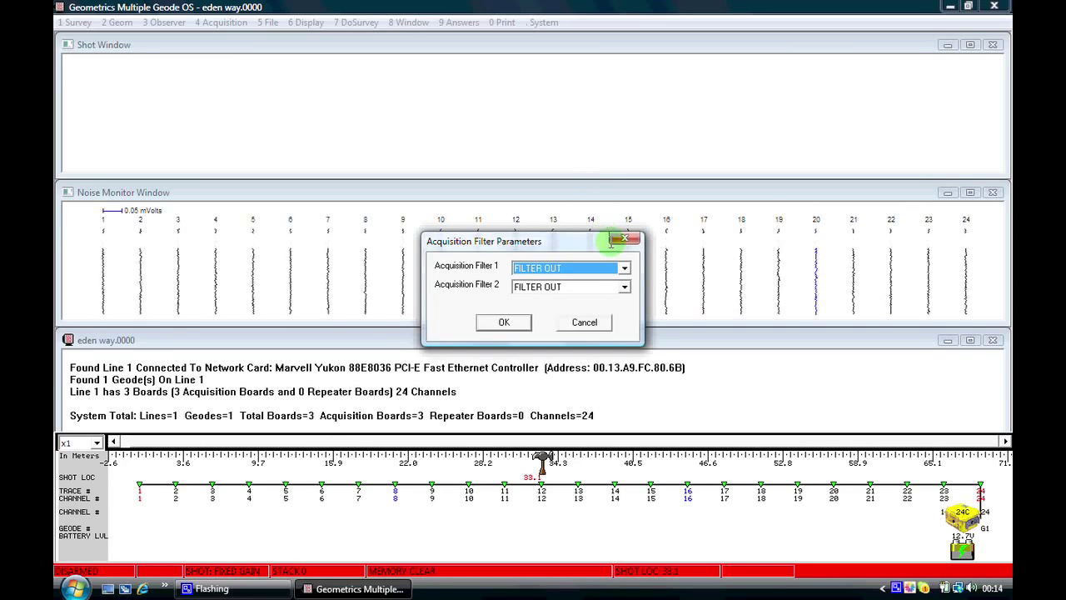
{"action": "left_click", "coordinate": [625, 267]}
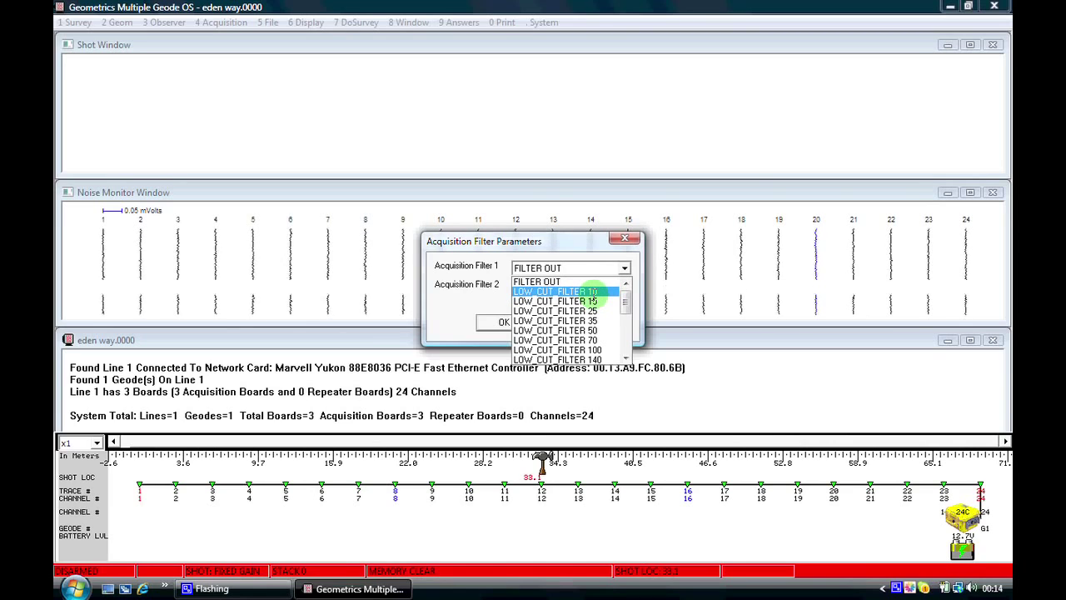
{"action": "left_click", "coordinate": [593, 301]}
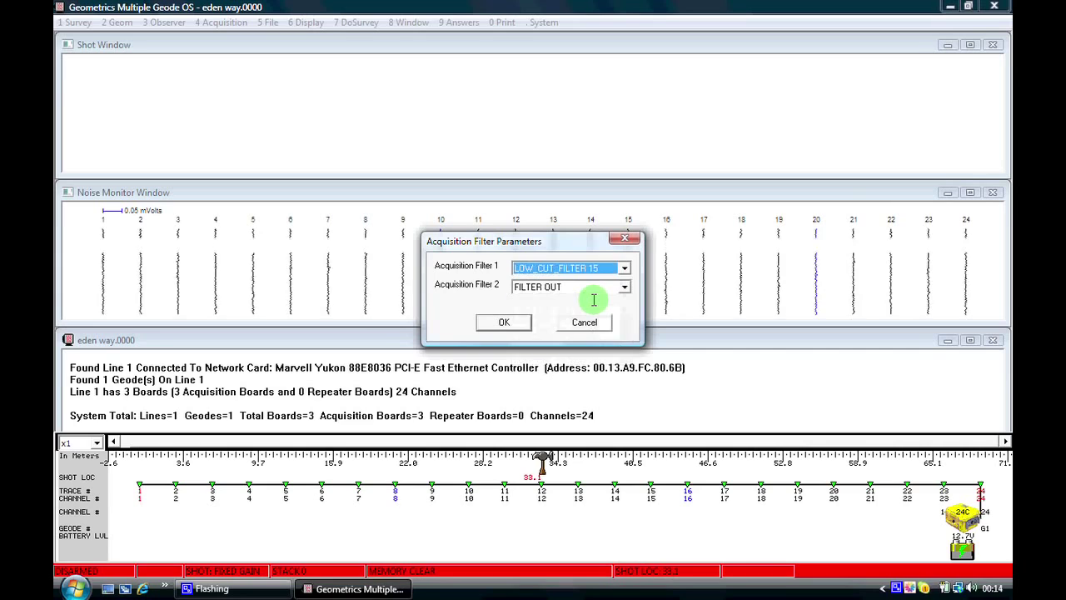
{"action": "left_click", "coordinate": [624, 285]}
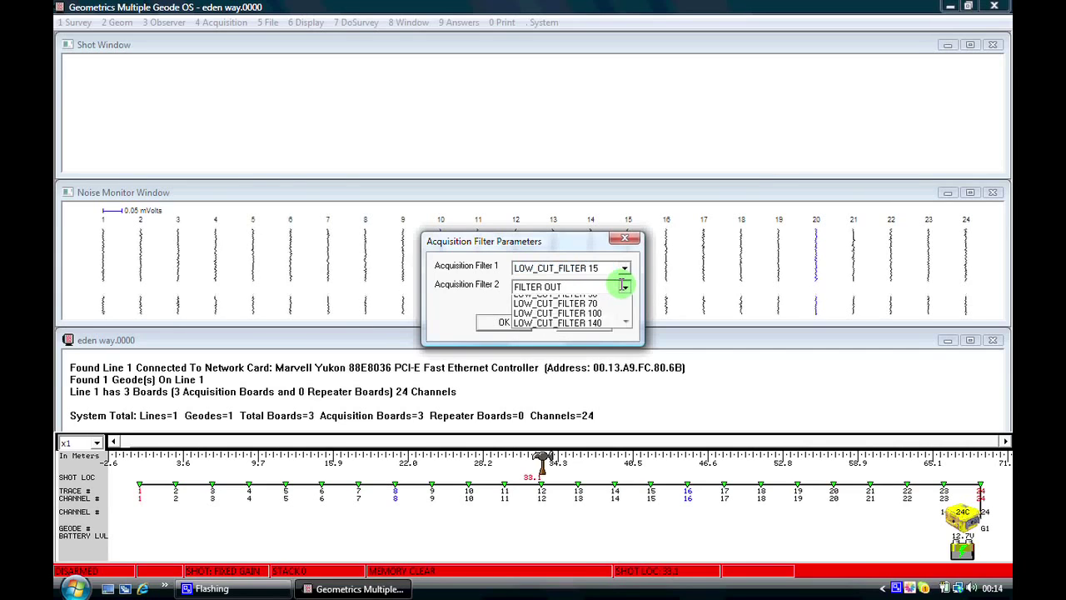
{"action": "left_click_drag", "start_coordinate": [624, 317], "coordinate": [625, 337]}
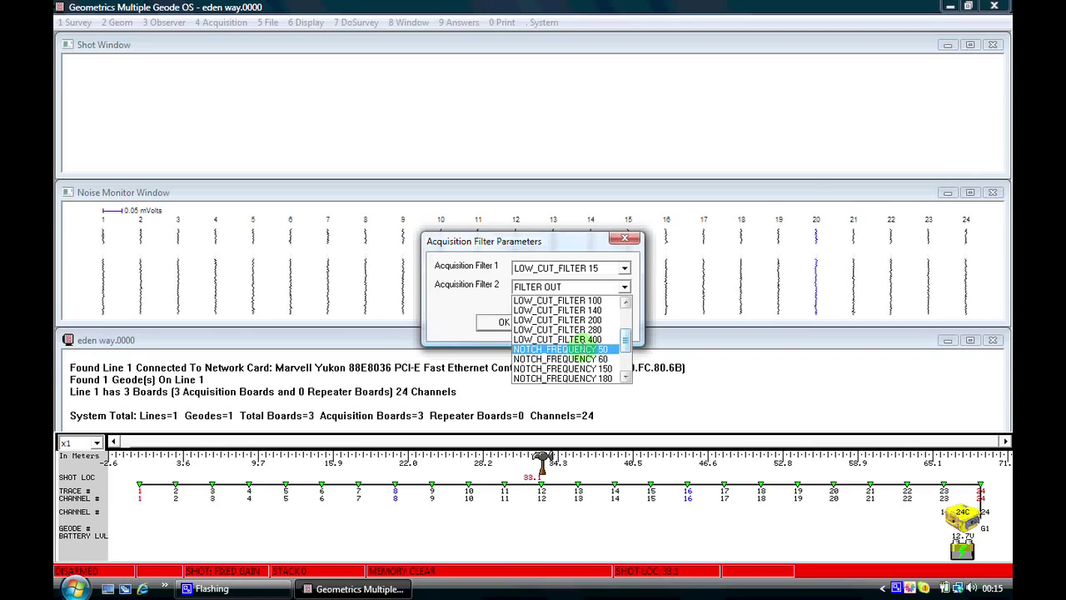
{"action": "left_click", "coordinate": [573, 358]}
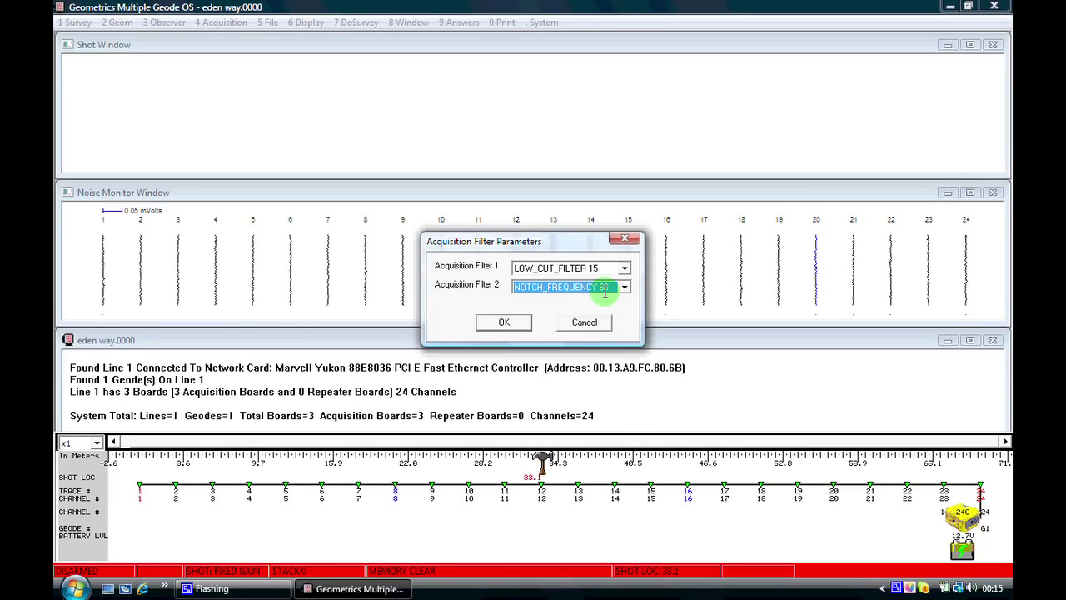
{"action": "left_click", "coordinate": [505, 322]}
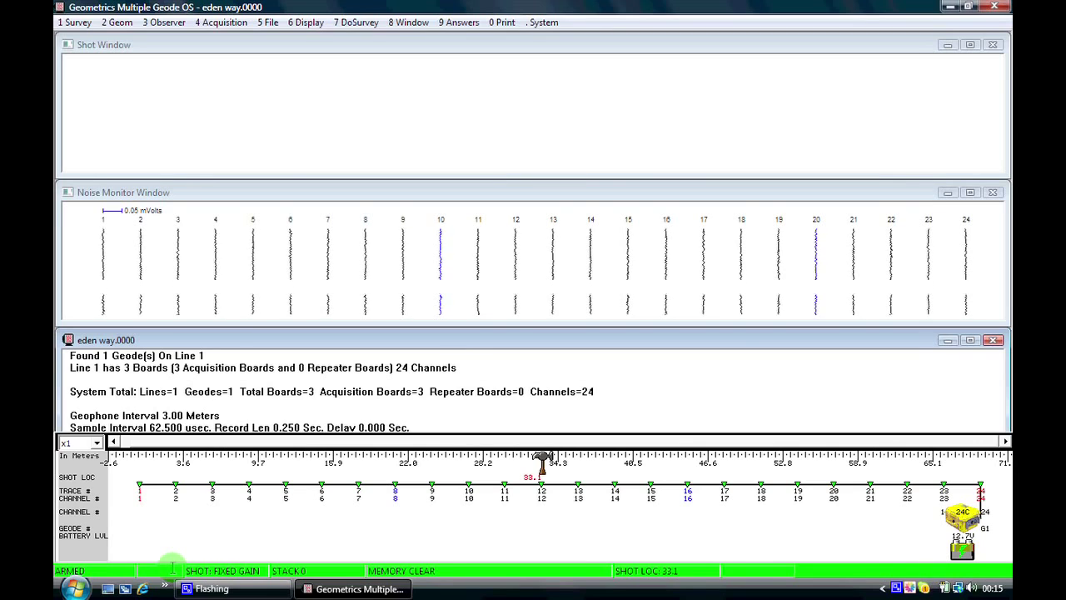
Reopen Acquisition Filters to verify LOW_CUT_FILTER 15 and NOTCH_FREQUENCY 60, then cancel unchanged.
{"action": "left_click", "coordinate": [238, 17]}
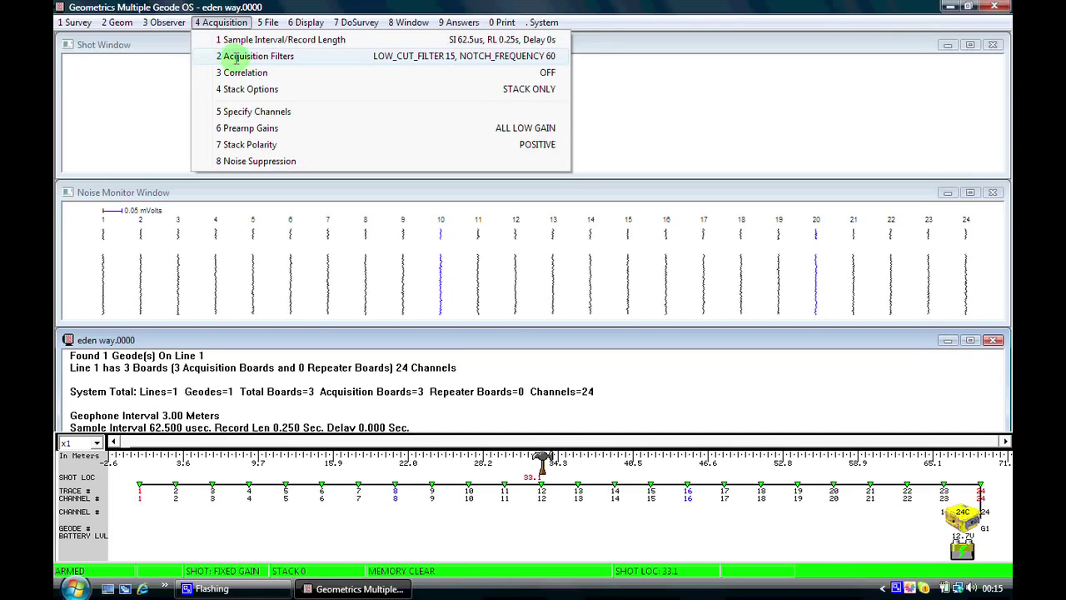
{"action": "left_click", "coordinate": [235, 56]}
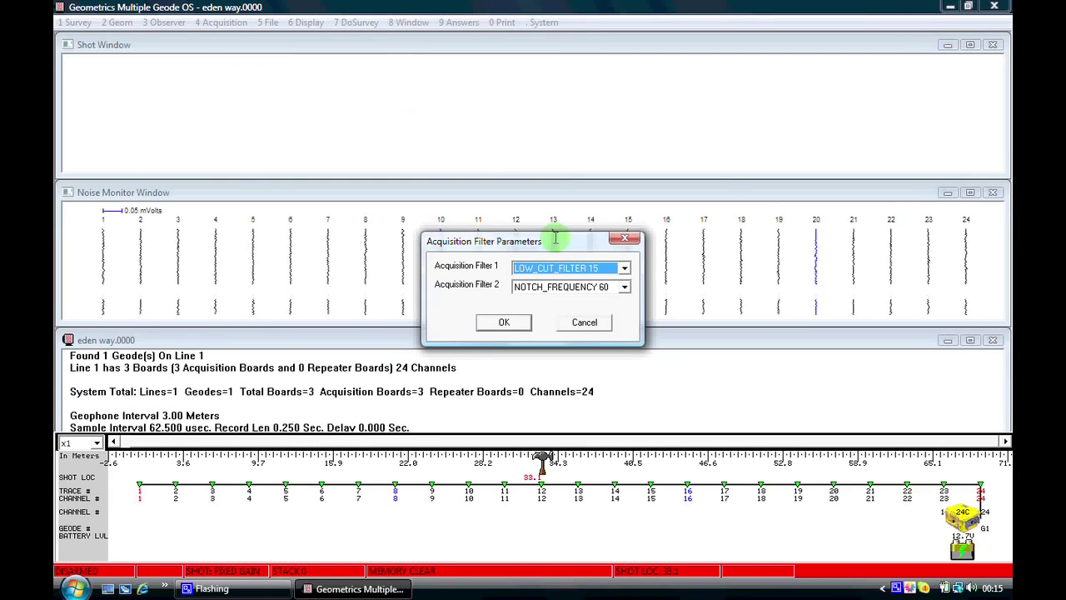
{"action": "left_click", "coordinate": [586, 322]}
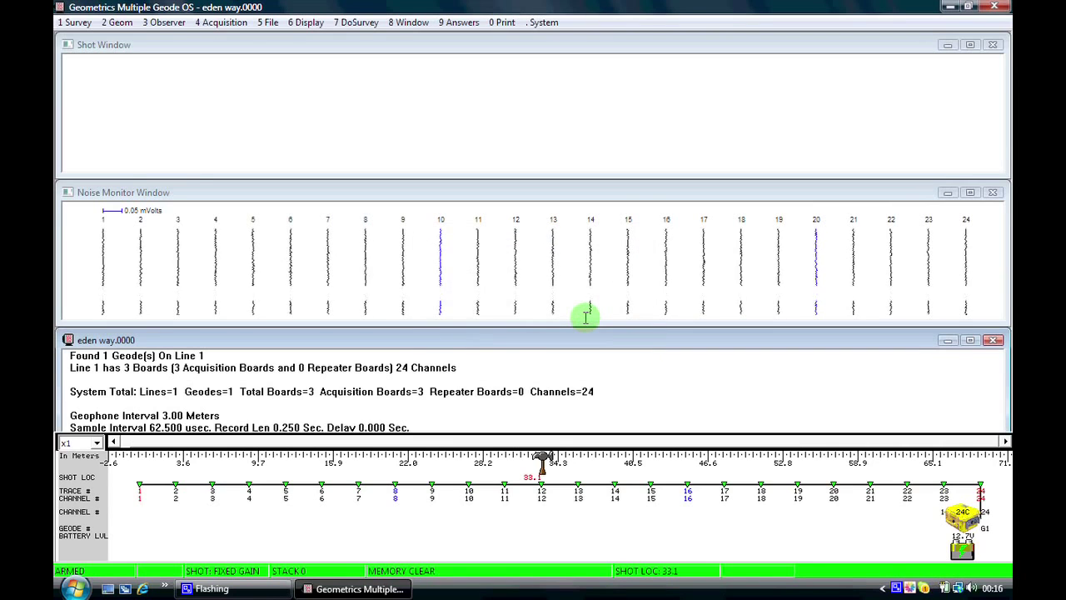